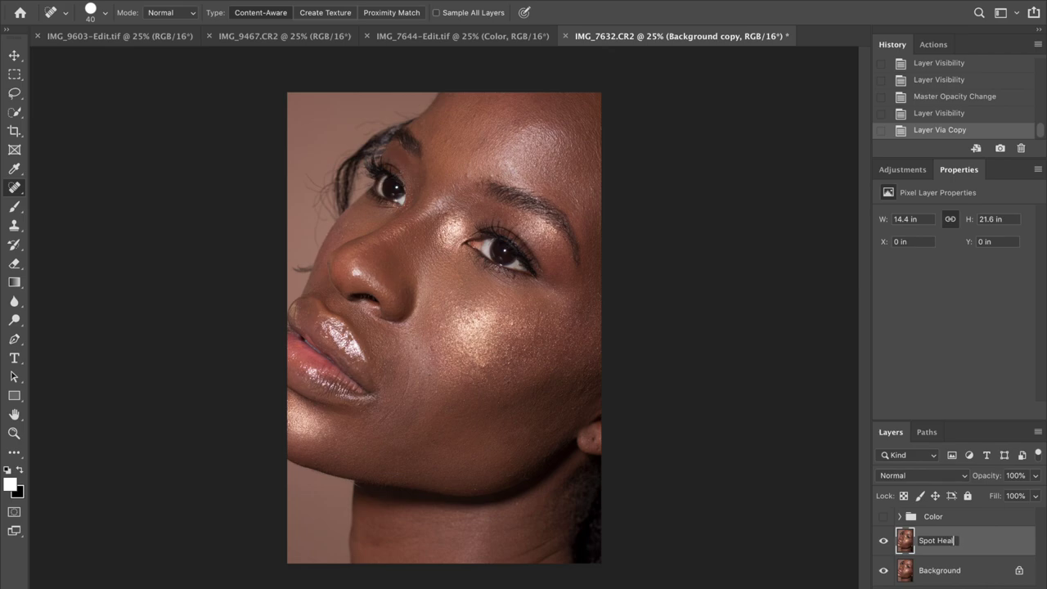
- Rename the duplicated background layer as Spot Heal/Liquify
{"action": "type", "text": "Liquify"}
{"action": "key", "text": "Return"}
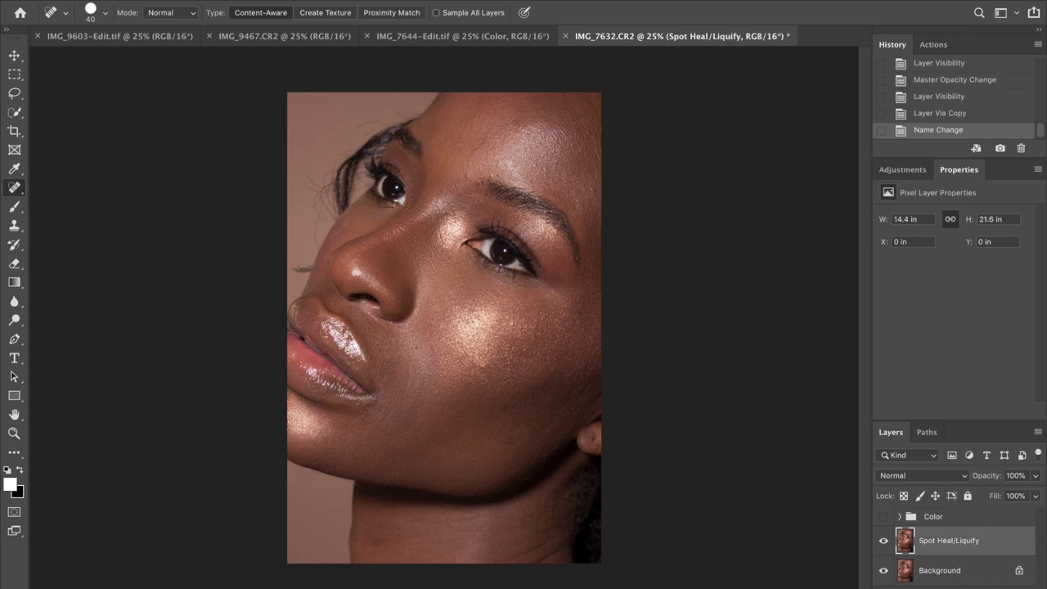
- Heal the blemishes on the cheek beside the mouth and below the lip corner with the Spot Healing Brush
{"action": "key", "text": "super+equal"}
{"action": "key", "text": "super+equal"}
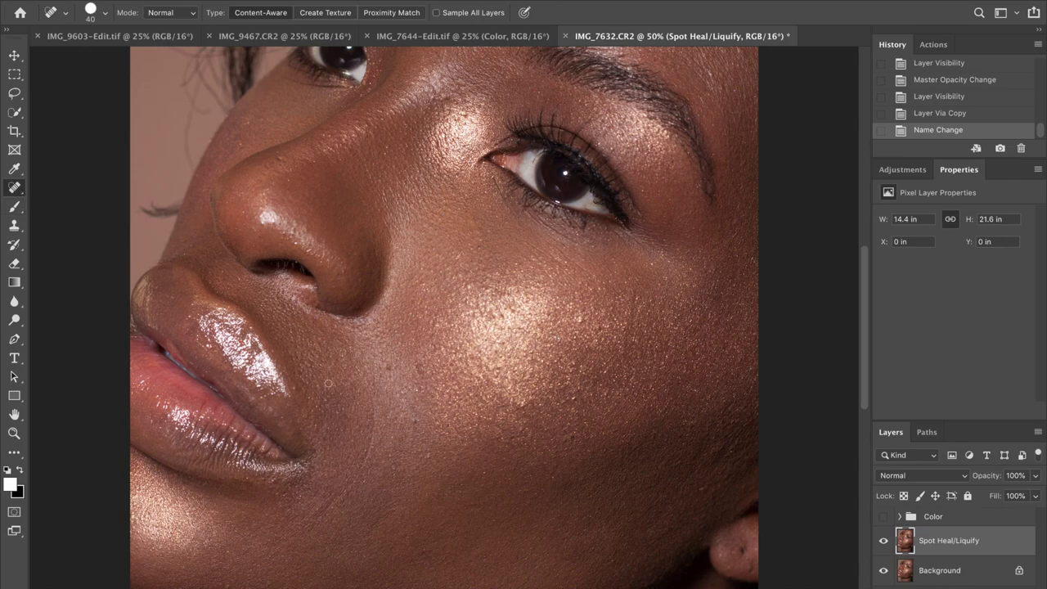
{"action": "mouse_move", "coordinate": [324, 512]}
{"action": "left_mouse_down"}
{"action": "mouse_move", "coordinate": [367, 452]}
{"action": "mouse_move", "coordinate": [371, 400]}
{"action": "left_mouse_up"}
{"action": "left_click_drag", "start_coordinate": [372, 414], "coordinate": [374, 382]}
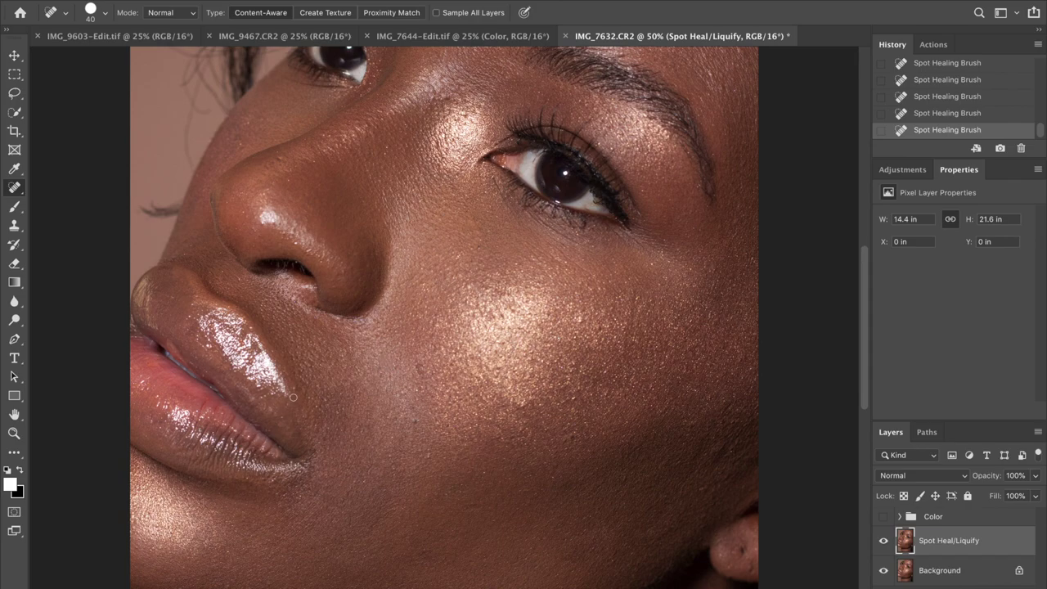
{"action": "left_click_drag", "start_coordinate": [309, 520], "coordinate": [355, 484]}
{"action": "left_click", "coordinate": [358, 485]}
{"action": "left_click_drag", "start_coordinate": [348, 532], "coordinate": [374, 486]}
- Heal the small spots on the chin and just below the lower lip with the Spot Healing Brush
{"action": "key", "text": "space"}
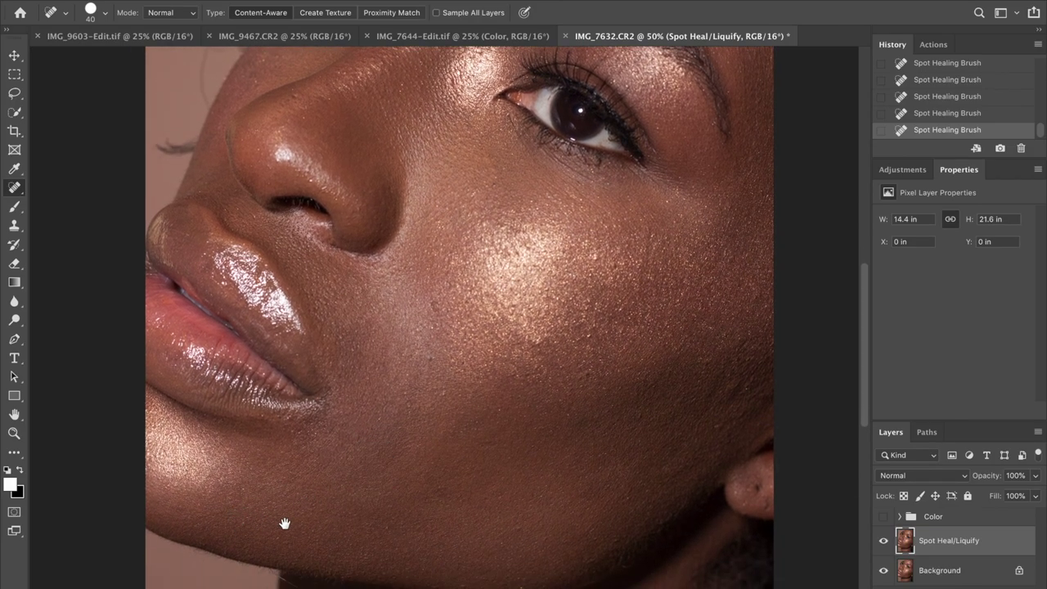
{"action": "left_click_drag", "start_coordinate": [284, 523], "coordinate": [257, 449]}
{"action": "left_click_drag", "start_coordinate": [253, 504], "coordinate": [252, 502]}
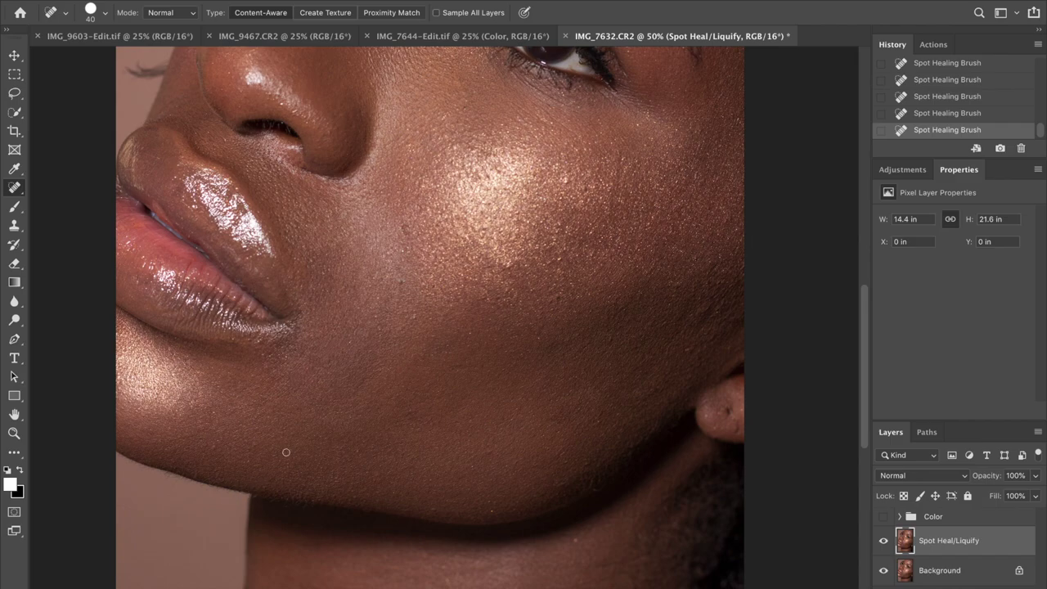
{"action": "left_click", "coordinate": [243, 442]}
{"action": "left_click", "coordinate": [213, 445]}
{"action": "left_click_drag", "start_coordinate": [208, 419], "coordinate": [211, 407]}
{"action": "left_click", "coordinate": [220, 386]}
{"action": "left_click", "coordinate": [256, 339]}
{"action": "left_click_drag", "start_coordinate": [263, 348], "coordinate": [264, 353]}
{"action": "left_click", "coordinate": [276, 340]}
- Heal the tiny marks on the lower lip, along the upper lip and beneath the nostrils
{"action": "left_click", "coordinate": [136, 267]}
{"action": "left_click", "coordinate": [197, 139]}
{"action": "left_click", "coordinate": [206, 129]}
{"action": "left_click", "coordinate": [225, 142]}
{"action": "left_click", "coordinate": [320, 147]}
- Spot-heal the blemishes on the tip and side of the nose
{"action": "mouse_move", "coordinate": [274, 196]}
{"action": "left_mouse_down"}
{"action": "mouse_move", "coordinate": [264, 280]}
{"action": "mouse_move", "coordinate": [233, 352]}
{"action": "left_mouse_up"}
{"action": "left_click", "coordinate": [210, 223]}
{"action": "left_click", "coordinate": [220, 238]}
{"action": "left_click", "coordinate": [212, 229]}
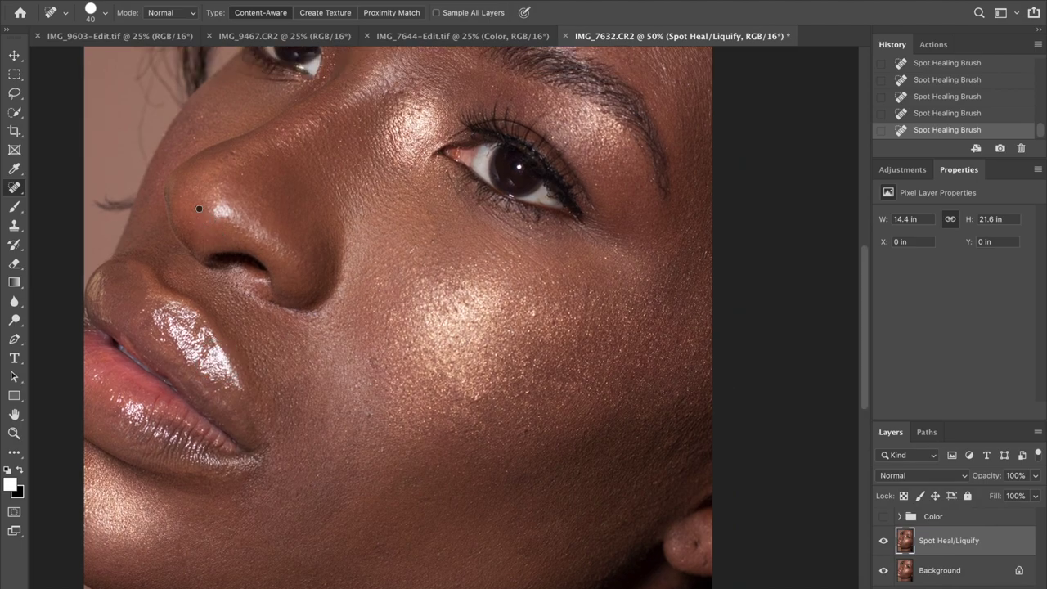
{"action": "left_click_drag", "start_coordinate": [181, 195], "coordinate": [183, 215]}
{"action": "left_click", "coordinate": [202, 219]}
{"action": "left_click", "coordinate": [205, 240]}
{"action": "left_click", "coordinate": [194, 122]}
- Heal the dark spots on the inner cheek between the highlight and the mouth corner
{"action": "scroll", "coordinate": [381, 306], "scroll_direction": "down", "scroll_amount": 5}
{"action": "scroll", "coordinate": [381, 306], "scroll_direction": "right", "scroll_amount": 3}
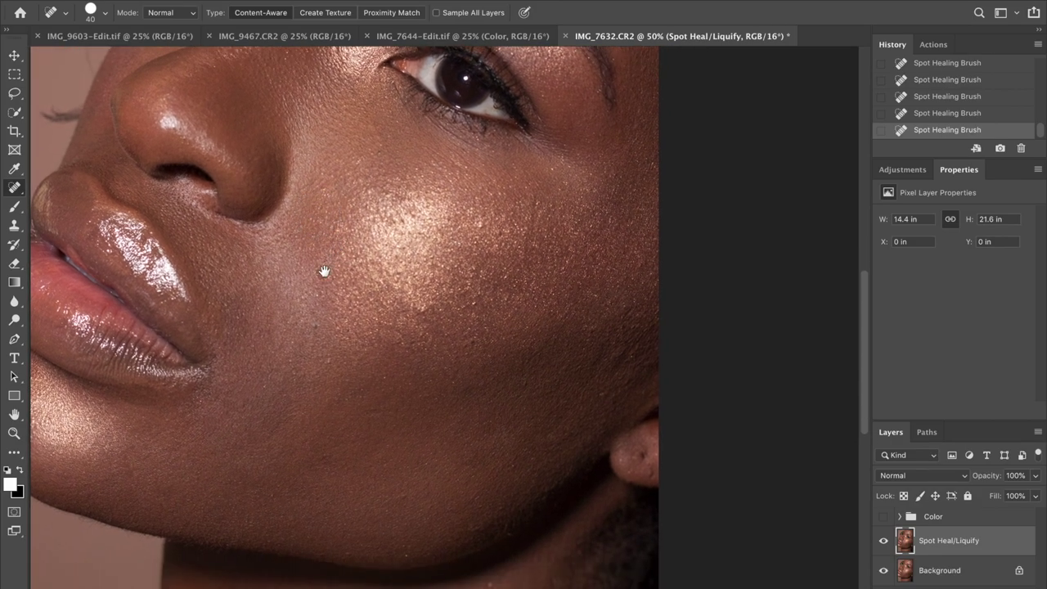
{"action": "left_click", "coordinate": [303, 323]}
{"action": "left_click", "coordinate": [302, 297]}
{"action": "left_click", "coordinate": [299, 271]}
{"action": "left_click_drag", "start_coordinate": [318, 273], "coordinate": [320, 284]}
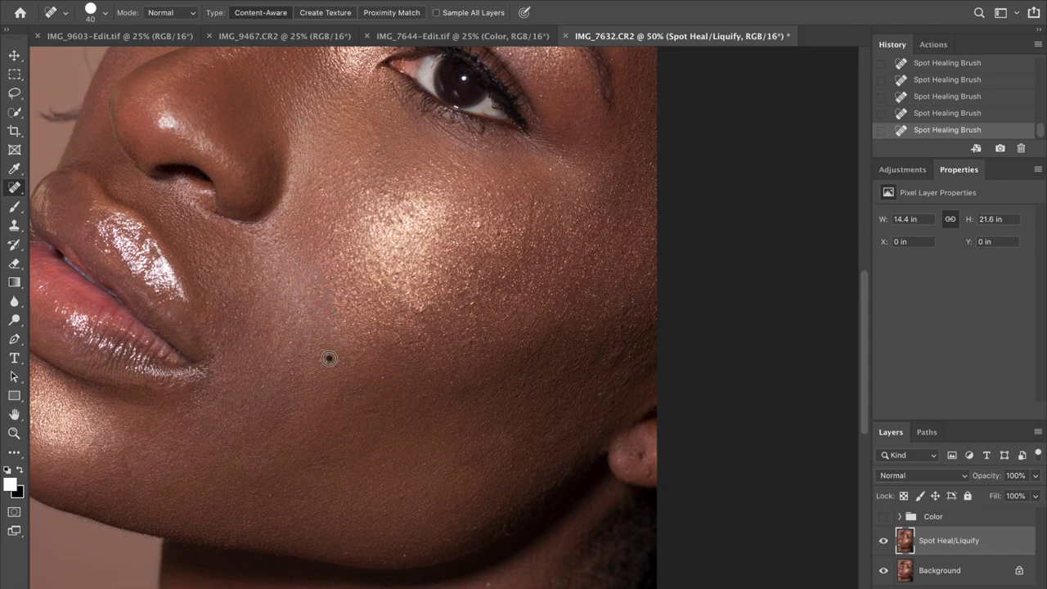
{"action": "left_click_drag", "start_coordinate": [295, 346], "coordinate": [293, 374]}
{"action": "left_click", "coordinate": [291, 379]}
{"action": "left_click", "coordinate": [262, 382]}
- Heal the spots along the lower jaw and remove the marks on the earlobe
{"action": "key", "text": "space"}
{"action": "left_click_drag", "start_coordinate": [349, 411], "coordinate": [260, 249]}
{"action": "left_click_drag", "start_coordinate": [217, 362], "coordinate": [249, 381]}
{"action": "left_click", "coordinate": [274, 383]}
{"action": "left_click", "coordinate": [311, 386]}
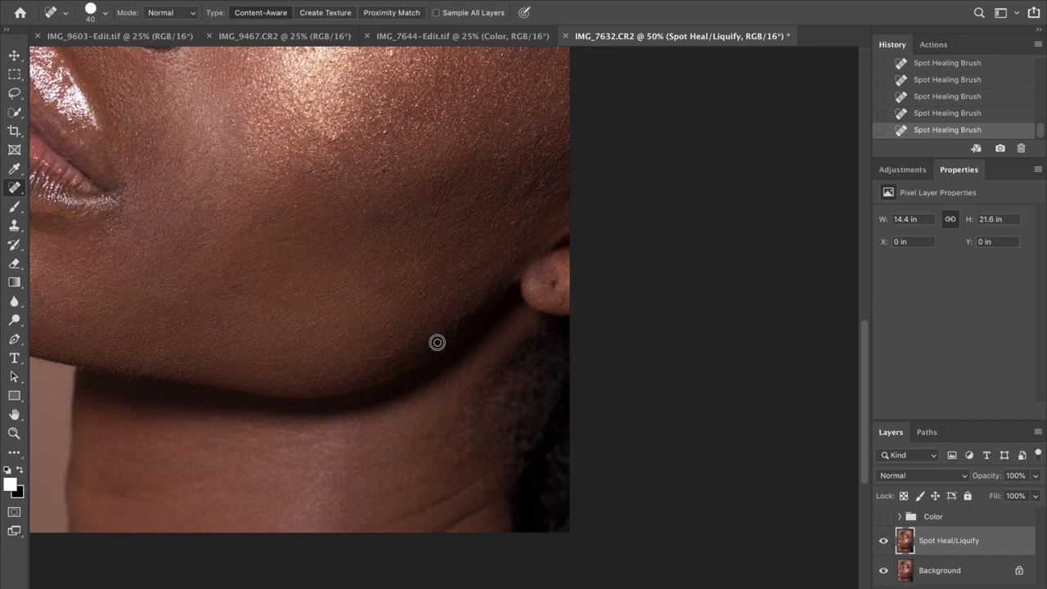
{"action": "mouse_move", "coordinate": [530, 286]}
{"action": "left_mouse_down"}
{"action": "mouse_move", "coordinate": [553, 275]}
{"action": "mouse_move", "coordinate": [564, 300]}
{"action": "left_mouse_up"}
- Spot-heal the blemishes and fine lines across the front of the neck below the jaw shadow
{"action": "mouse_move", "coordinate": [410, 455]}
{"action": "left_mouse_down"}
{"action": "mouse_move", "coordinate": [300, 469]}
{"action": "mouse_move", "coordinate": [246, 449]}
{"action": "mouse_move", "coordinate": [200, 450]}
{"action": "mouse_move", "coordinate": [229, 440]}
{"action": "left_mouse_up"}
{"action": "left_click", "coordinate": [309, 443]}
{"action": "left_click", "coordinate": [319, 439]}
{"action": "left_click_drag", "start_coordinate": [144, 419], "coordinate": [146, 419]}
{"action": "left_click_drag", "start_coordinate": [257, 426], "coordinate": [259, 426]}
{"action": "left_click_drag", "start_coordinate": [247, 431], "coordinate": [252, 430]}
{"action": "left_click_drag", "start_coordinate": [113, 491], "coordinate": [133, 491]}
{"action": "left_click_drag", "start_coordinate": [150, 500], "coordinate": [156, 501]}
{"action": "left_click", "coordinate": [90, 493]}
{"action": "left_click_drag", "start_coordinate": [118, 452], "coordinate": [145, 447]}
{"action": "mouse_move", "coordinate": [177, 485]}
{"action": "left_mouse_down"}
{"action": "mouse_move", "coordinate": [190, 482]}
{"action": "mouse_move", "coordinate": [240, 488]}
{"action": "mouse_move", "coordinate": [230, 493]}
{"action": "mouse_move", "coordinate": [325, 476]}
{"action": "mouse_move", "coordinate": [266, 496]}
{"action": "mouse_move", "coordinate": [262, 512]}
{"action": "mouse_move", "coordinate": [270, 513]}
{"action": "mouse_move", "coordinate": [264, 522]}
{"action": "mouse_move", "coordinate": [328, 520]}
{"action": "left_mouse_up"}
{"action": "left_click", "coordinate": [325, 476]}
{"action": "left_click_drag", "start_coordinate": [234, 518], "coordinate": [242, 516]}
- Paint out the diagonal neck creases near the hair with the Spot Healing Brush
{"action": "left_click_drag", "start_coordinate": [381, 522], "coordinate": [509, 452]}
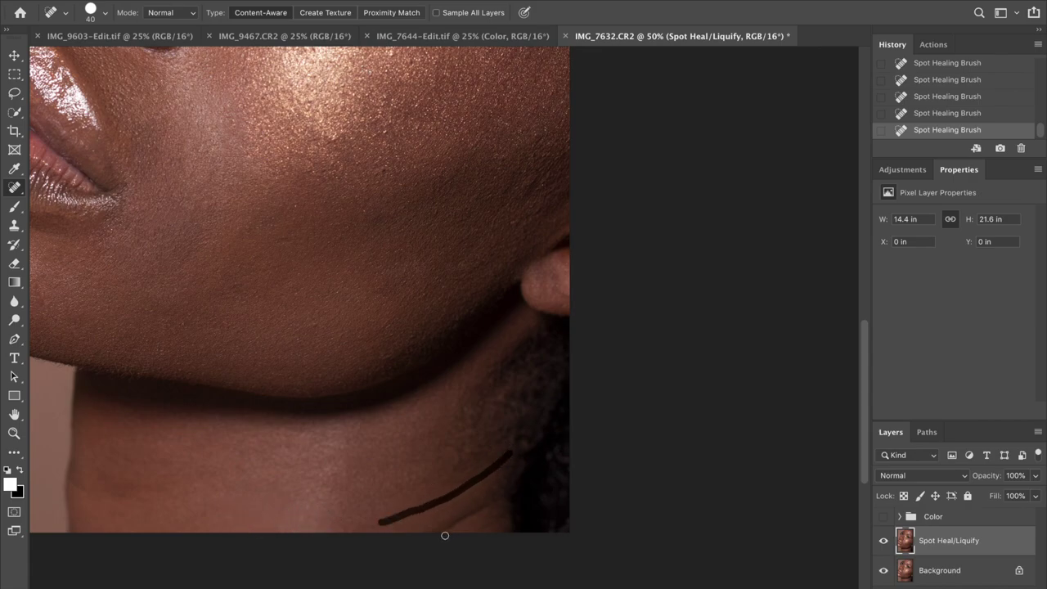
{"action": "left_click_drag", "start_coordinate": [441, 529], "coordinate": [494, 500]}
{"action": "mouse_move", "coordinate": [382, 285]}
{"action": "left_mouse_down"}
{"action": "mouse_move", "coordinate": [383, 333]}
{"action": "mouse_move", "coordinate": [377, 282]}
{"action": "left_mouse_up"}
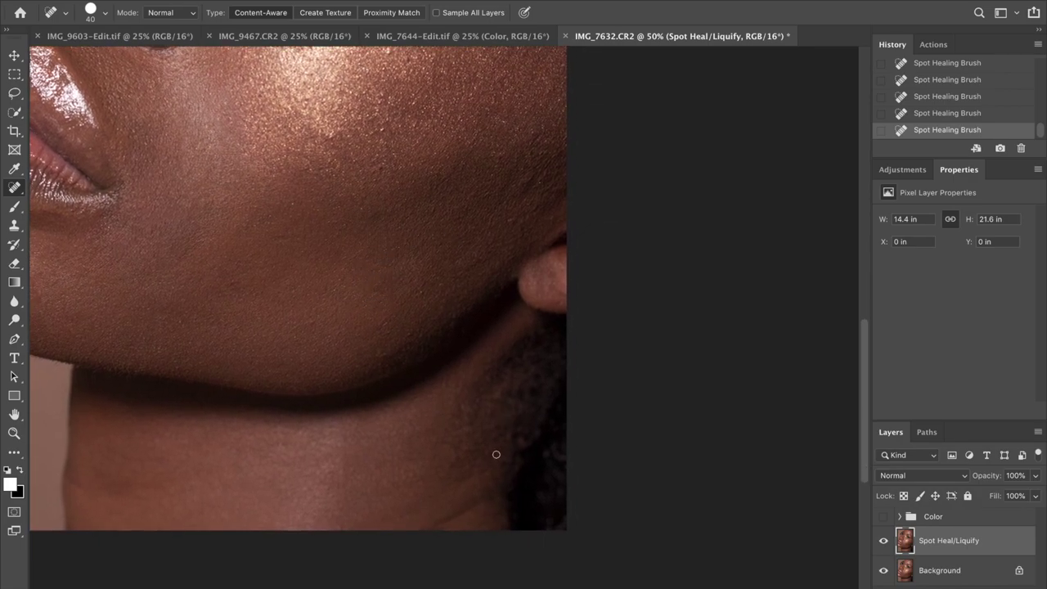
{"action": "left_click_drag", "start_coordinate": [424, 530], "coordinate": [470, 508]}
{"action": "left_click_drag", "start_coordinate": [459, 520], "coordinate": [438, 534]}
- Heal the remaining spots on the lower cheek, the jaw and the skin above the ear
{"action": "scroll", "coordinate": [399, 315], "scroll_direction": "up", "scroll_amount": 3}
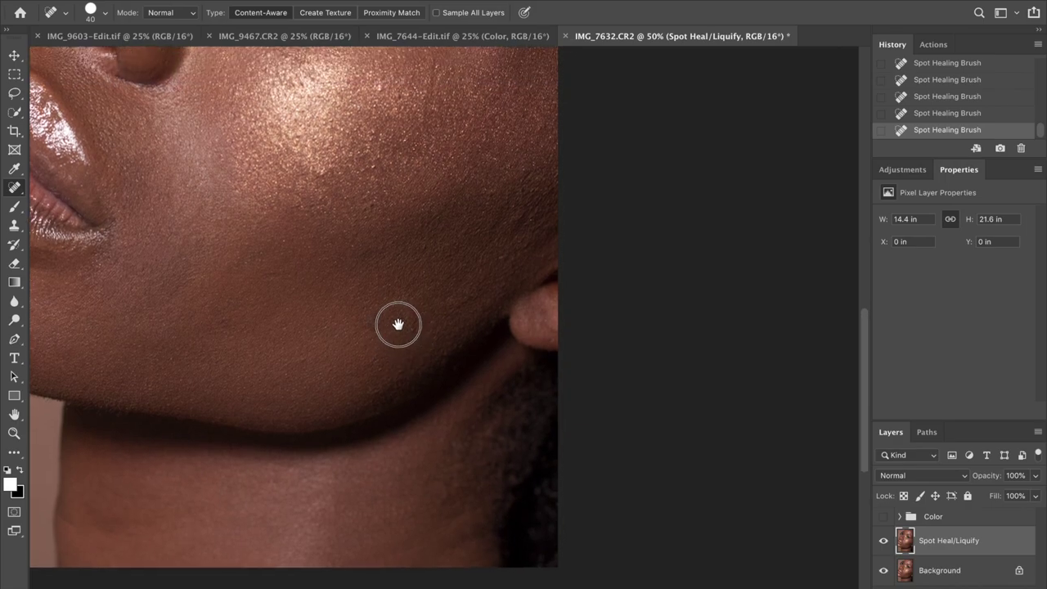
{"action": "left_click", "coordinate": [376, 375]}
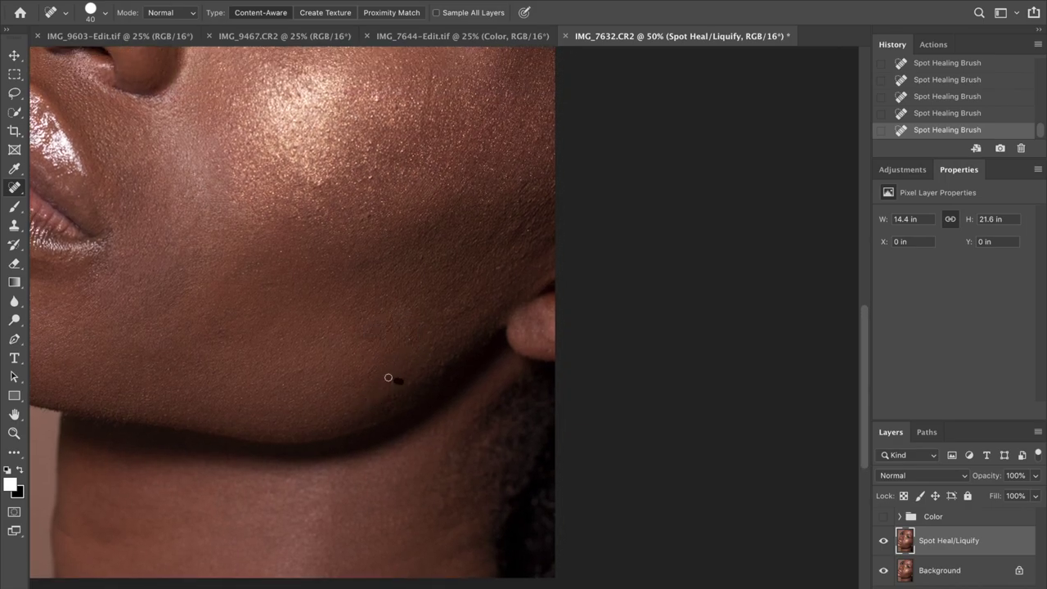
{"action": "left_click", "coordinate": [303, 368]}
{"action": "left_click", "coordinate": [219, 334]}
{"action": "left_click", "coordinate": [266, 287]}
{"action": "left_click_drag", "start_coordinate": [250, 312], "coordinate": [243, 278]}
{"action": "left_click", "coordinate": [454, 315]}
{"action": "left_click", "coordinate": [474, 307]}
{"action": "left_click", "coordinate": [513, 237]}
- Heal the marks around the cheekbone highlight and under the near eye
{"action": "scroll", "coordinate": [464, 220], "scroll_direction": "up", "scroll_amount": 5}
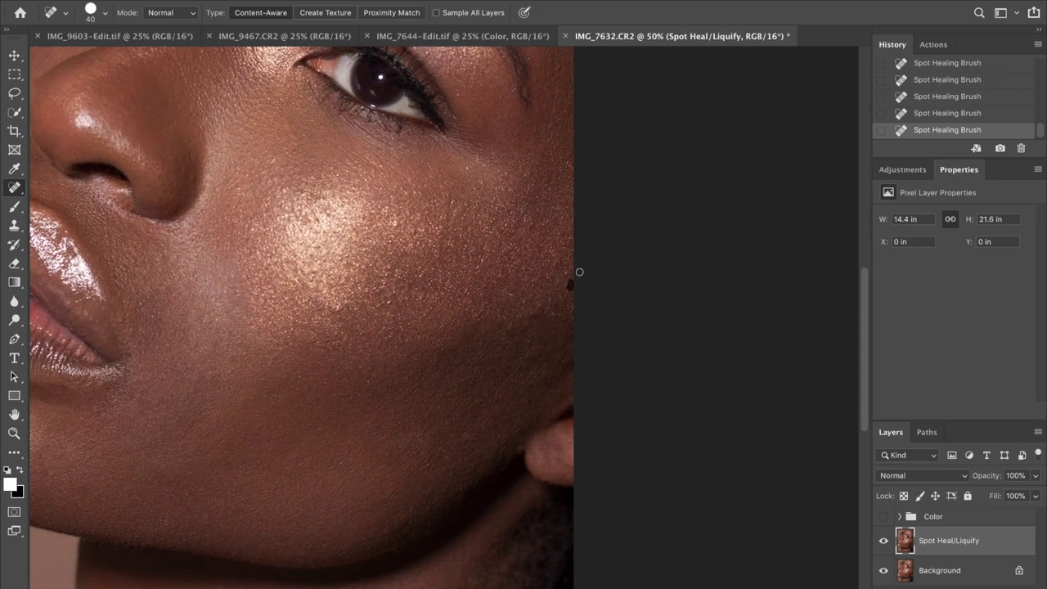
{"action": "left_click_drag", "start_coordinate": [325, 343], "coordinate": [330, 344]}
{"action": "left_click_drag", "start_coordinate": [446, 207], "coordinate": [447, 189]}
{"action": "scroll", "coordinate": [333, 307], "scroll_direction": "up", "scroll_amount": 3}
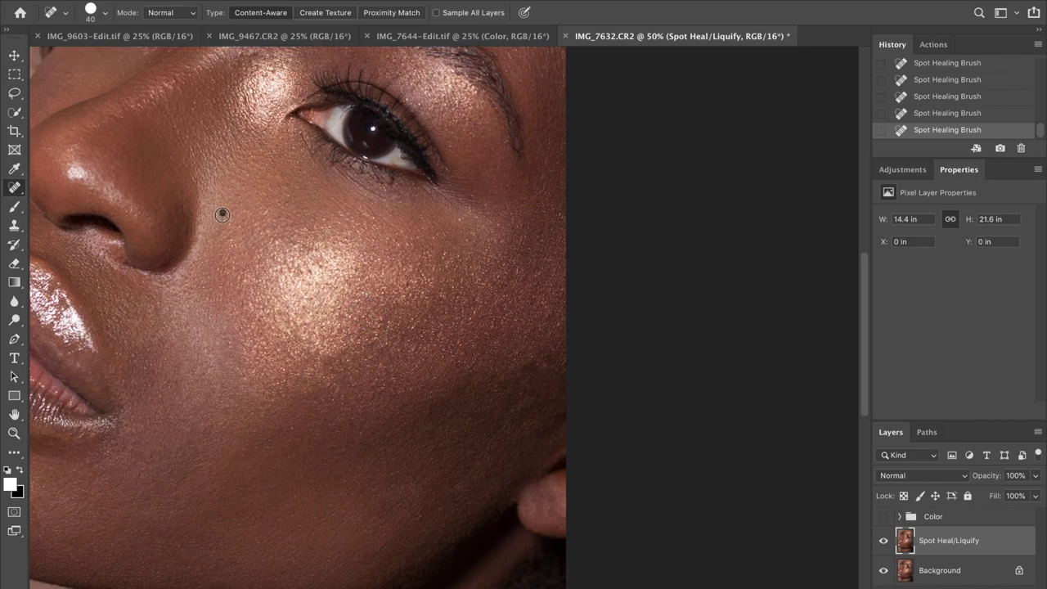
{"action": "left_click_drag", "start_coordinate": [374, 219], "coordinate": [388, 216]}
{"action": "left_click", "coordinate": [373, 354]}
- Reduce the healing brush size to 20 and heal the fine line at the near eye's outer corner
{"action": "scroll", "coordinate": [363, 213], "scroll_direction": "up", "scroll_amount": 5}
{"action": "key", "text": "ctrl+plus"}
{"action": "key", "text": "bracketleft"}
{"action": "key", "text": "bracketleft"}
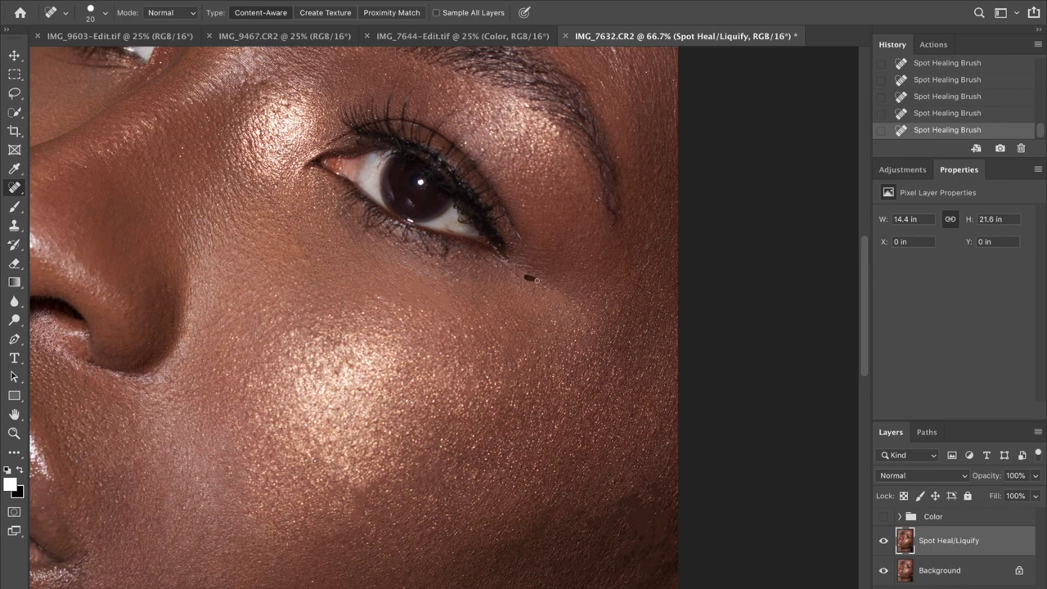
- Heal the marks around the far eye and on the lower forehead with a size 35 brush
{"action": "scroll", "coordinate": [434, 286], "scroll_direction": "up", "scroll_amount": 6}
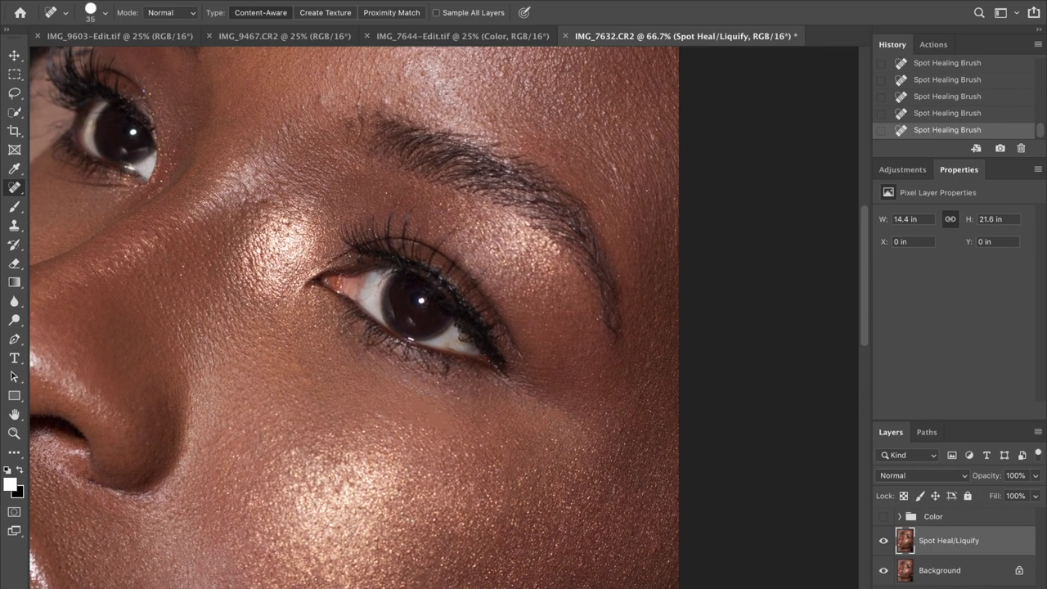
{"action": "scroll", "coordinate": [360, 220], "scroll_direction": "left", "scroll_amount": 3}
{"action": "scroll", "coordinate": [360, 221], "scroll_direction": "down", "scroll_amount": 1}
{"action": "left_click_drag", "start_coordinate": [115, 163], "coordinate": [175, 165]}
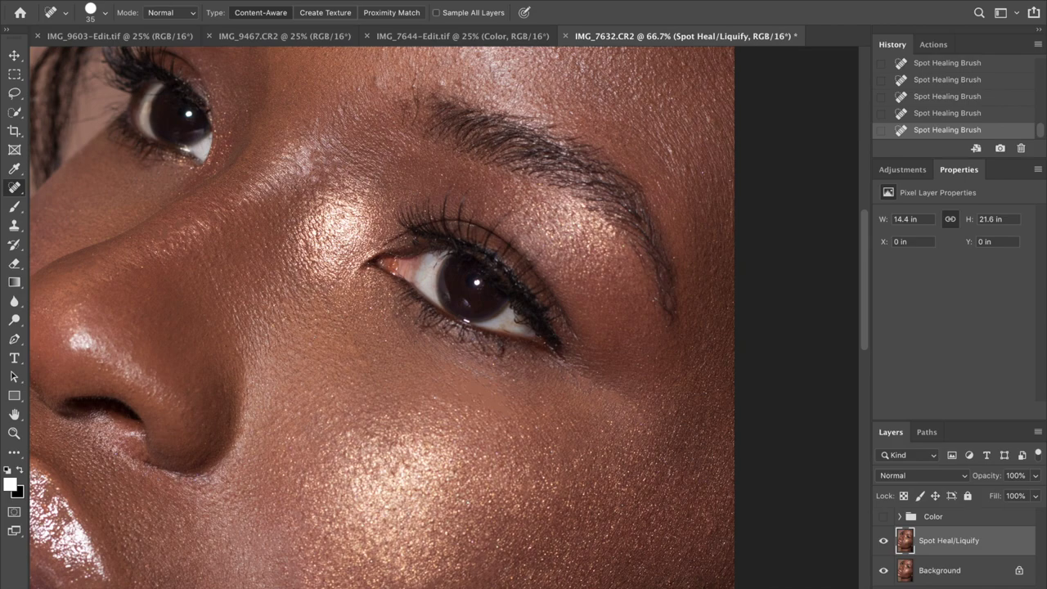
{"action": "left_click", "coordinate": [344, 105]}
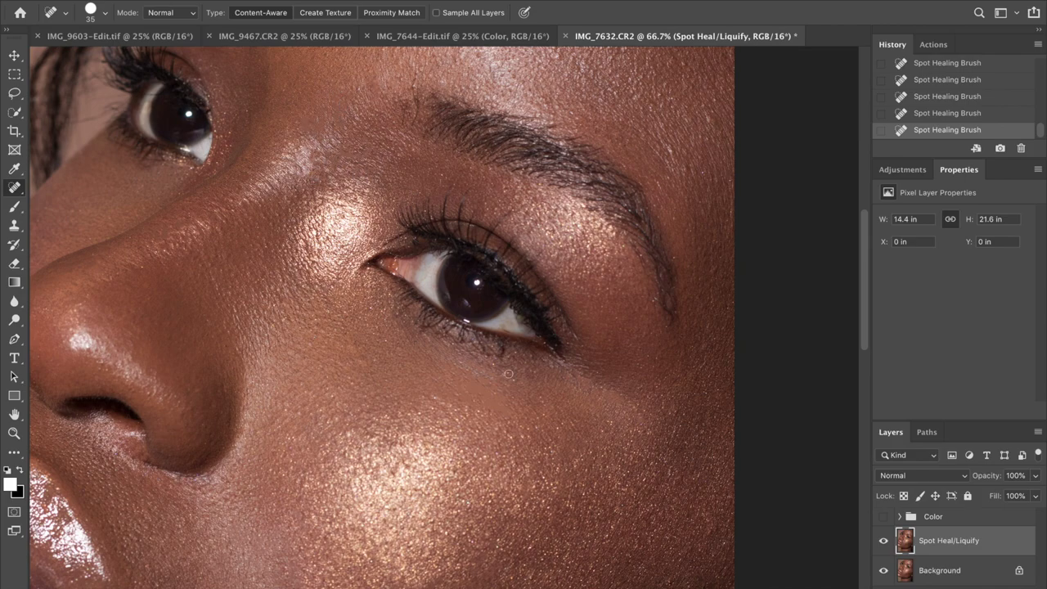
{"action": "scroll", "coordinate": [508, 373], "scroll_direction": "up", "scroll_amount": 5}
{"action": "scroll", "coordinate": [509, 373], "scroll_direction": "right", "scroll_amount": 3}
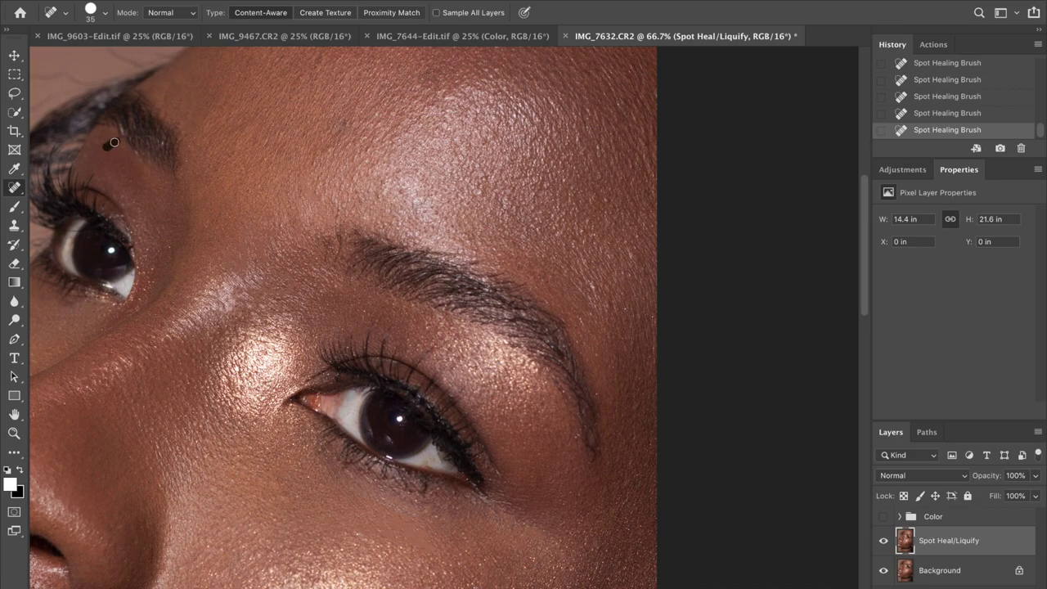
{"action": "left_click", "coordinate": [342, 127]}
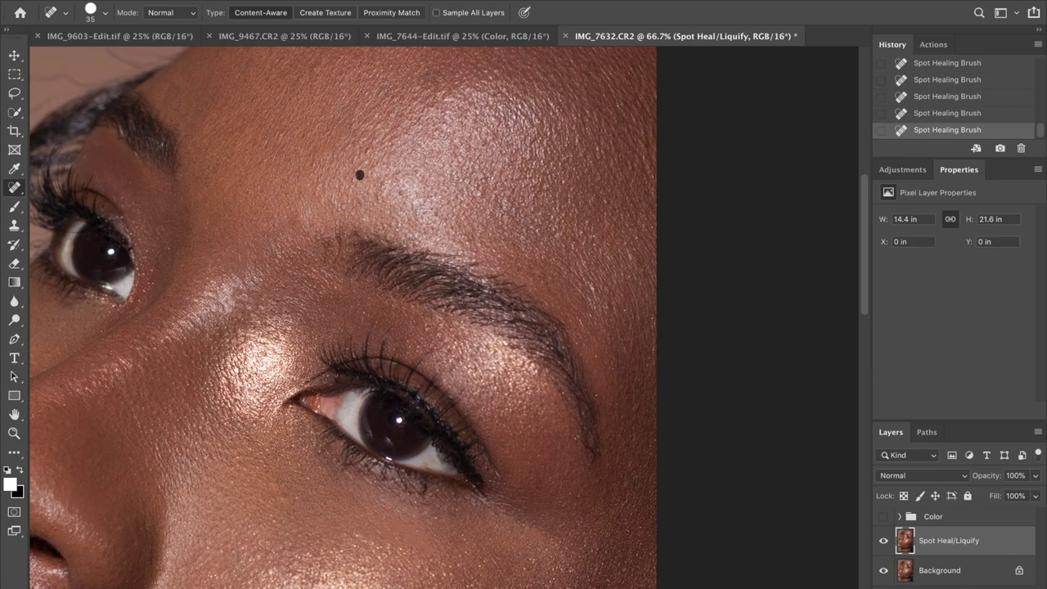
- Spot-heal the blemishes on the upper forehead and near the photo's edge with a size 40 brush
{"action": "scroll", "coordinate": [401, 188], "scroll_direction": "up", "scroll_amount": 5}
{"action": "scroll", "coordinate": [402, 188], "scroll_direction": "right", "scroll_amount": 2}
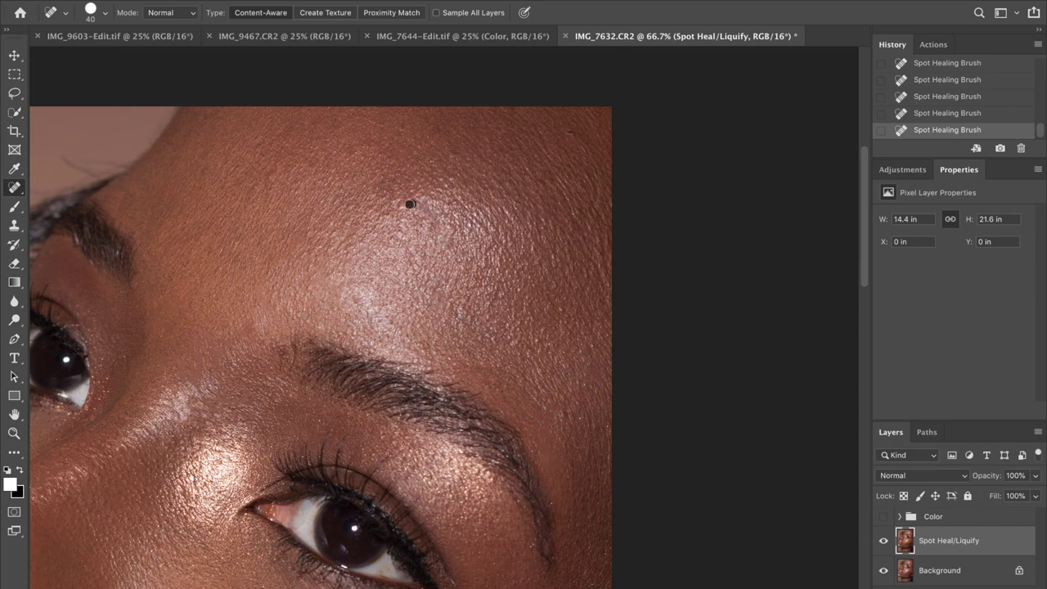
{"action": "left_click", "coordinate": [572, 133]}
{"action": "left_click", "coordinate": [592, 218]}
{"action": "left_click", "coordinate": [597, 270]}
{"action": "left_click_drag", "start_coordinate": [596, 208], "coordinate": [601, 220]}
{"action": "left_click", "coordinate": [455, 170]}
- Heal the marks at the forehead's edge and the stray hairs above the hairline with a smaller brush
{"action": "scroll", "coordinate": [275, 264], "scroll_direction": "left", "scroll_amount": 10}
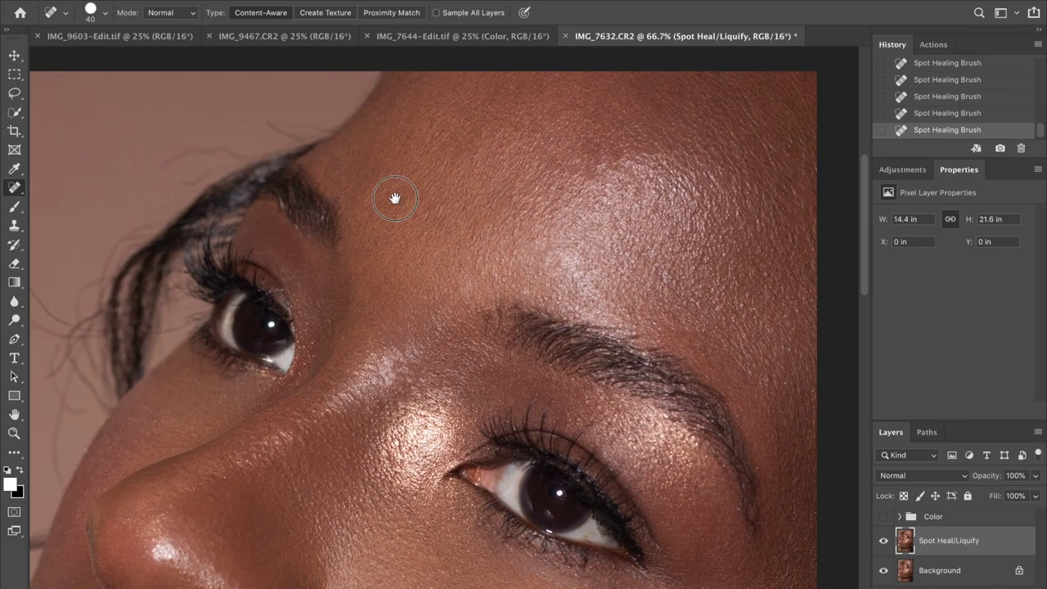
{"action": "key", "text": "bracketleft"}
{"action": "left_click_drag", "start_coordinate": [371, 131], "coordinate": [403, 134]}
{"action": "mouse_move", "coordinate": [250, 177]}
{"action": "left_mouse_down"}
{"action": "mouse_move", "coordinate": [275, 162]}
{"action": "mouse_move", "coordinate": [331, 164]}
{"action": "mouse_move", "coordinate": [268, 191]}
{"action": "left_mouse_up"}
{"action": "left_click_drag", "start_coordinate": [244, 167], "coordinate": [236, 167]}
- Remove the flyaway hairs from the background beside the braids, enlarging the healing brush to size 50
{"action": "scroll", "coordinate": [240, 167], "scroll_direction": "left", "scroll_amount": 5}
{"action": "scroll", "coordinate": [240, 167], "scroll_direction": "down", "scroll_amount": 3}
{"action": "key", "text": "bracketright"}
{"action": "mouse_move", "coordinate": [247, 236]}
{"action": "left_mouse_down"}
{"action": "mouse_move", "coordinate": [281, 268]}
{"action": "mouse_move", "coordinate": [269, 280]}
{"action": "left_mouse_up"}
{"action": "mouse_move", "coordinate": [375, 171]}
{"action": "left_mouse_down"}
{"action": "mouse_move", "coordinate": [315, 218]}
{"action": "mouse_move", "coordinate": [286, 272]}
{"action": "left_mouse_up"}
{"action": "left_click", "coordinate": [285, 353]}
{"action": "key", "text": "bracketright"}
{"action": "mouse_move", "coordinate": [270, 320]}
{"action": "left_mouse_down"}
{"action": "mouse_move", "coordinate": [294, 279]}
{"action": "mouse_move", "coordinate": [289, 319]}
{"action": "mouse_move", "coordinate": [314, 357]}
{"action": "mouse_move", "coordinate": [284, 341]}
{"action": "left_mouse_up"}
{"action": "mouse_move", "coordinate": [305, 332]}
{"action": "left_mouse_down"}
{"action": "mouse_move", "coordinate": [312, 338]}
{"action": "mouse_move", "coordinate": [265, 399]}
{"action": "left_mouse_up"}
- Remove the stray hair tuft in the background beside the nose and clean the remaining flyaways
{"action": "scroll", "coordinate": [300, 250], "scroll_direction": "down", "scroll_amount": 3}
{"action": "scroll", "coordinate": [300, 250], "scroll_direction": "left", "scroll_amount": 2}
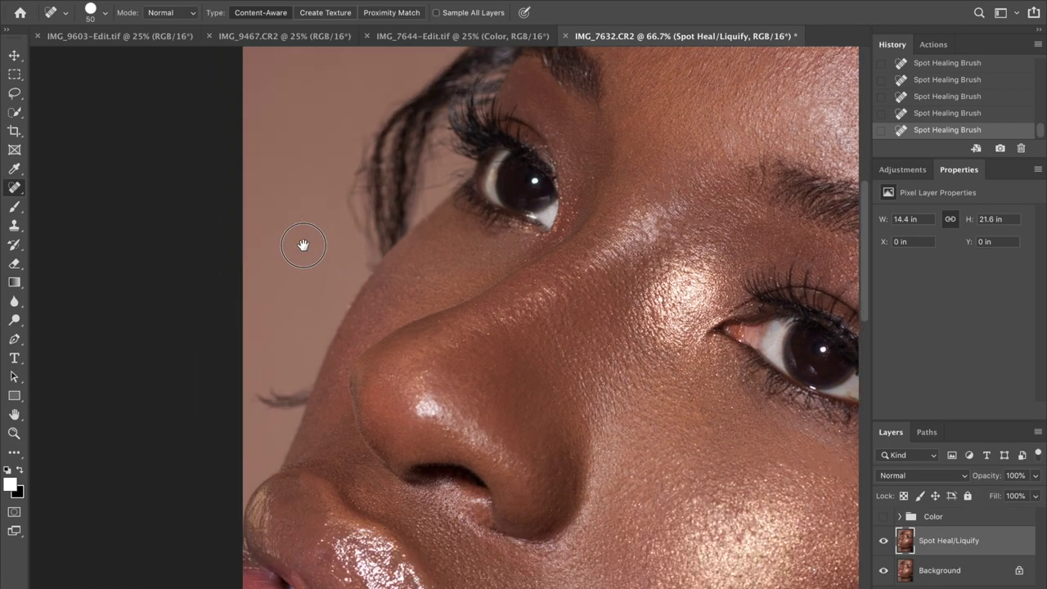
{"action": "left_click", "coordinate": [327, 359]}
{"action": "left_click_drag", "start_coordinate": [302, 366], "coordinate": [310, 376]}
{"action": "left_click_drag", "start_coordinate": [347, 230], "coordinate": [352, 220]}
- Toggle the Spot Heal/Liquify layer's visibility to compare the whole portrait before and after healing, then switch to the Move tool
{"action": "key", "text": "super+minus"}
{"action": "key", "text": "super+minus"}
{"action": "key", "text": "super+minus"}
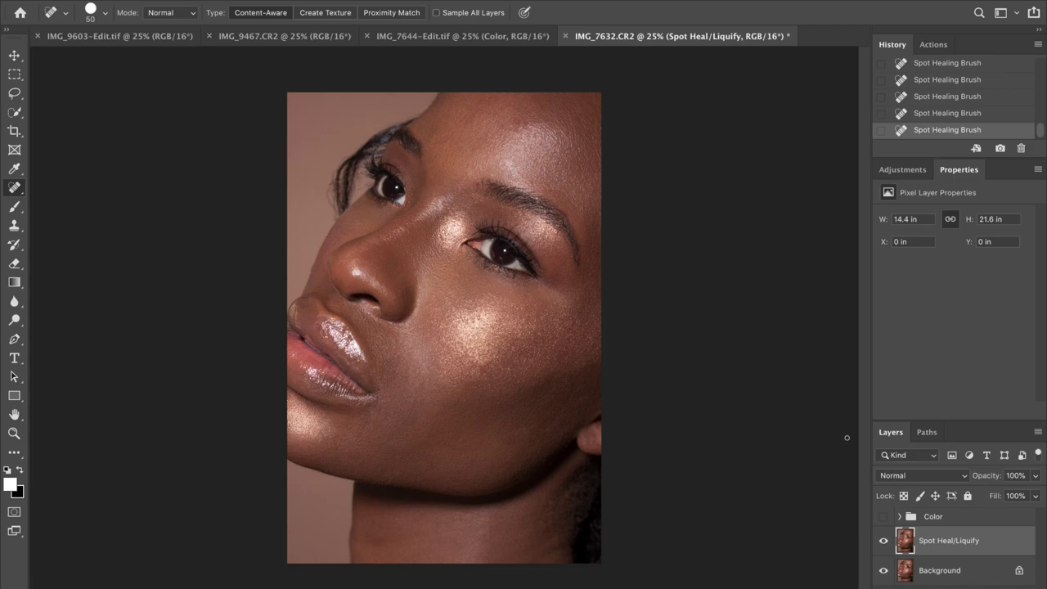
{"action": "left_click", "coordinate": [883, 541]}
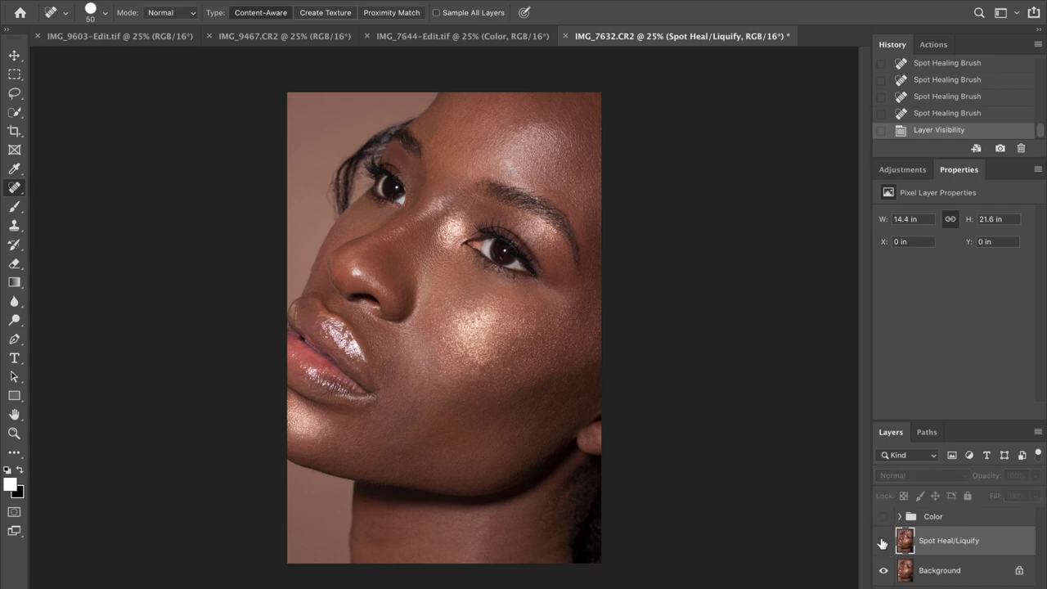
{"action": "left_click", "coordinate": [884, 541]}
{"action": "left_click", "coordinate": [884, 540]}
{"action": "left_click", "coordinate": [885, 541]}
{"action": "left_click", "coordinate": [887, 541]}
{"action": "left_click", "coordinate": [887, 541]}
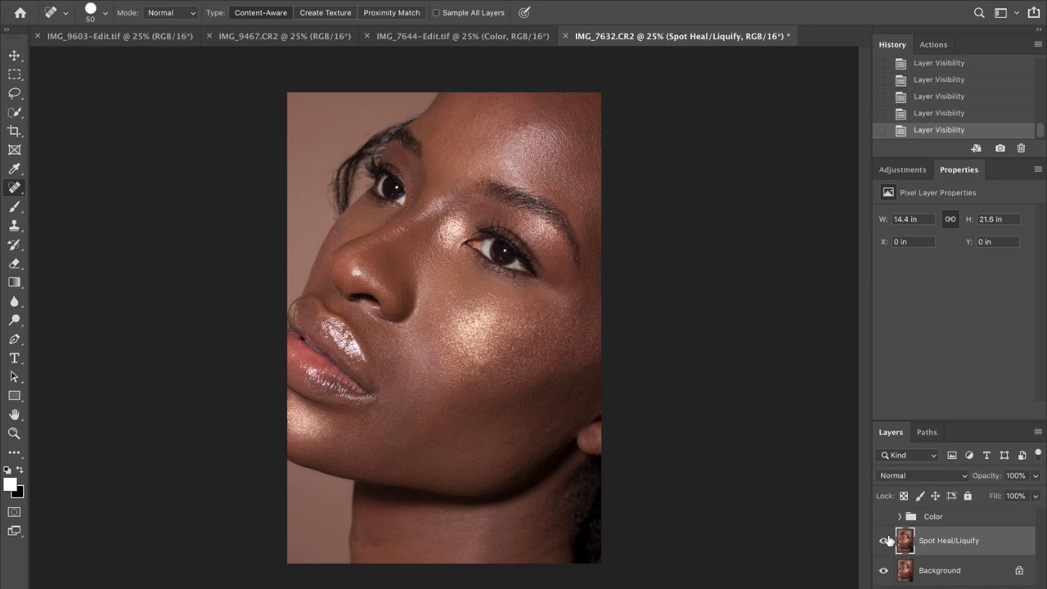
{"action": "left_click", "coordinate": [887, 541]}
{"action": "left_click", "coordinate": [887, 541]}
{"action": "key", "text": "v"}
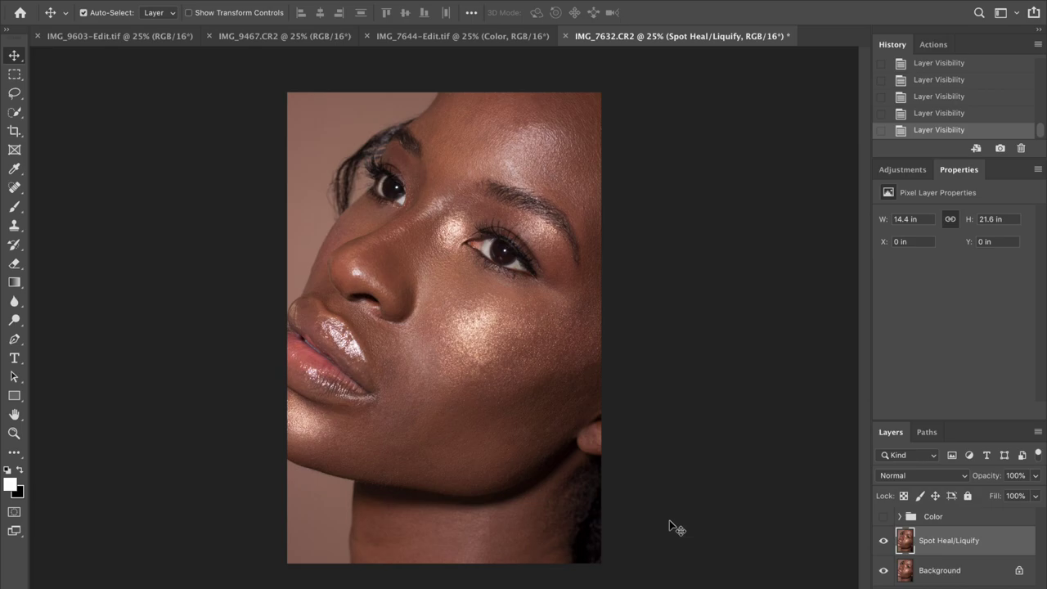